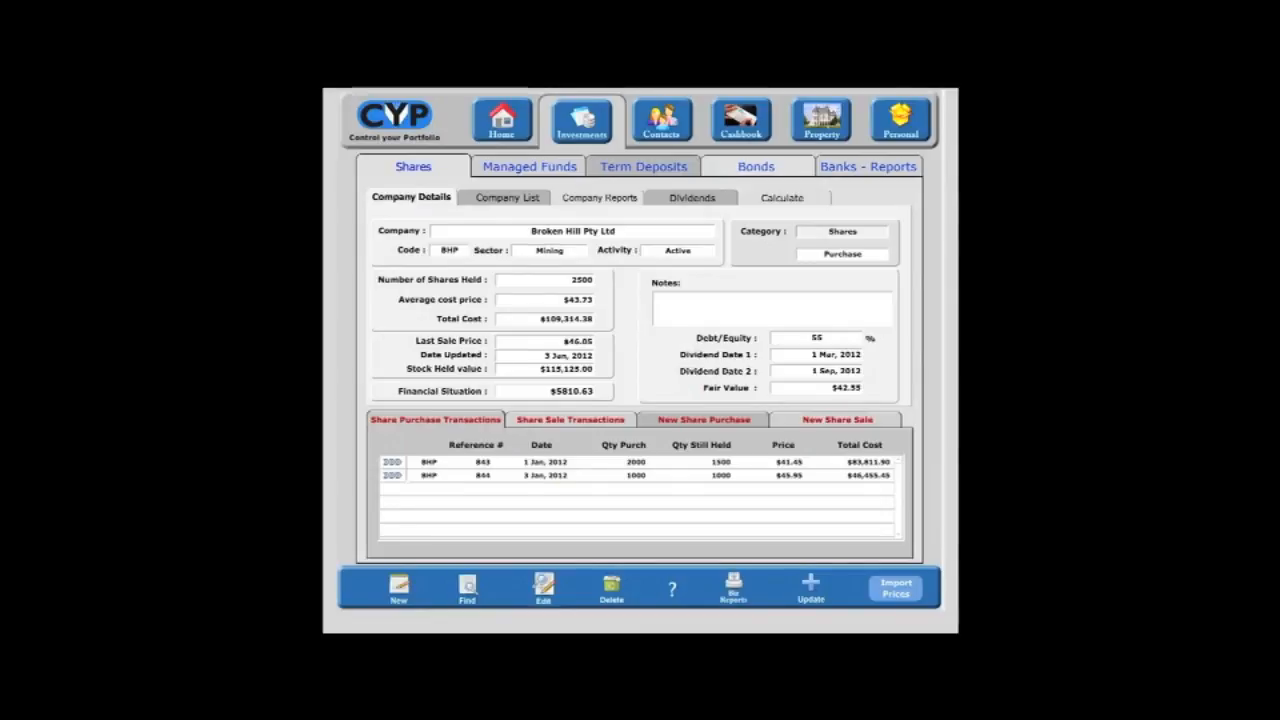
# Step: Review Broken Hill Pty Ltd's share sale transactions and return to its share purchase transactions
pyautogui.click(570, 420)
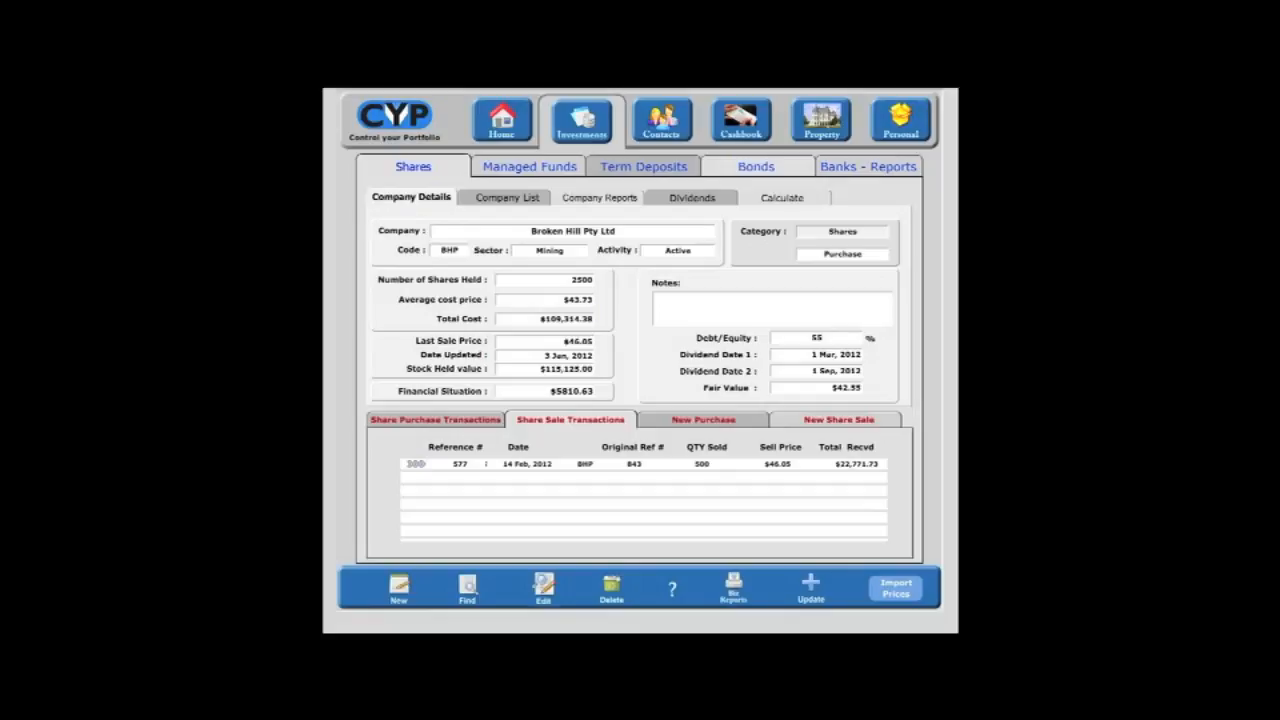
pyautogui.click(529, 167)
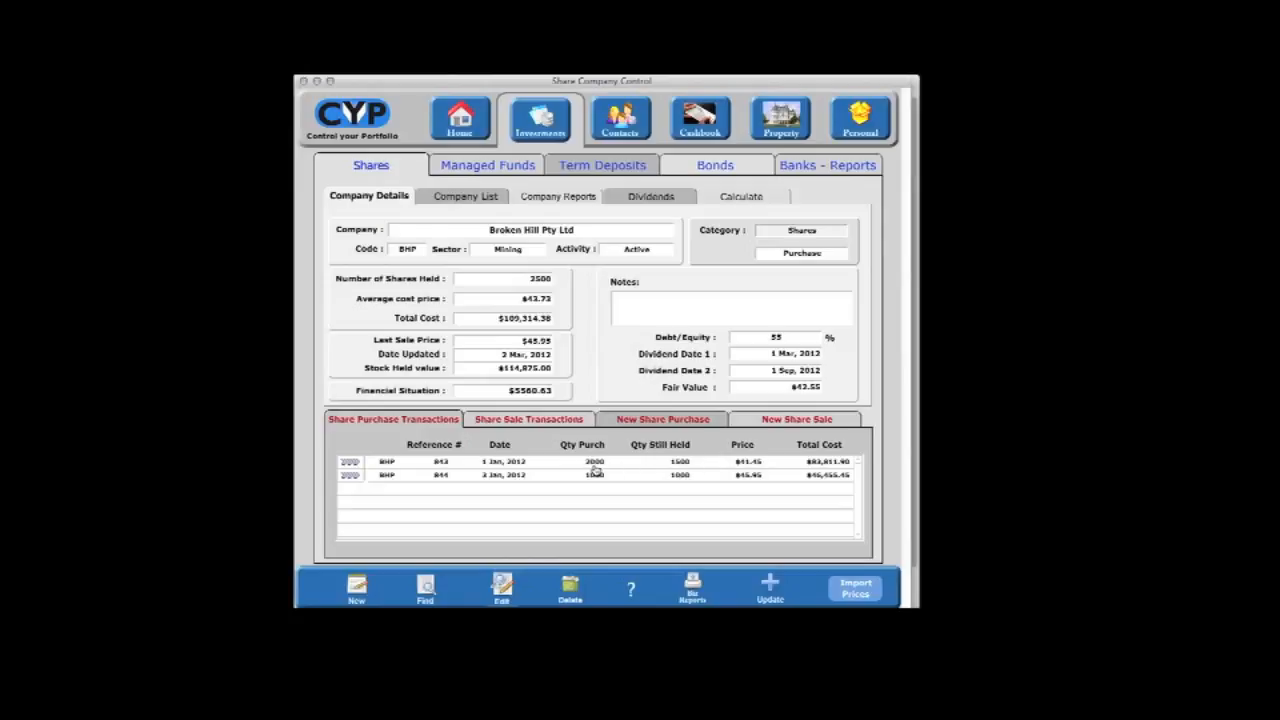
pyautogui.click(535, 422)
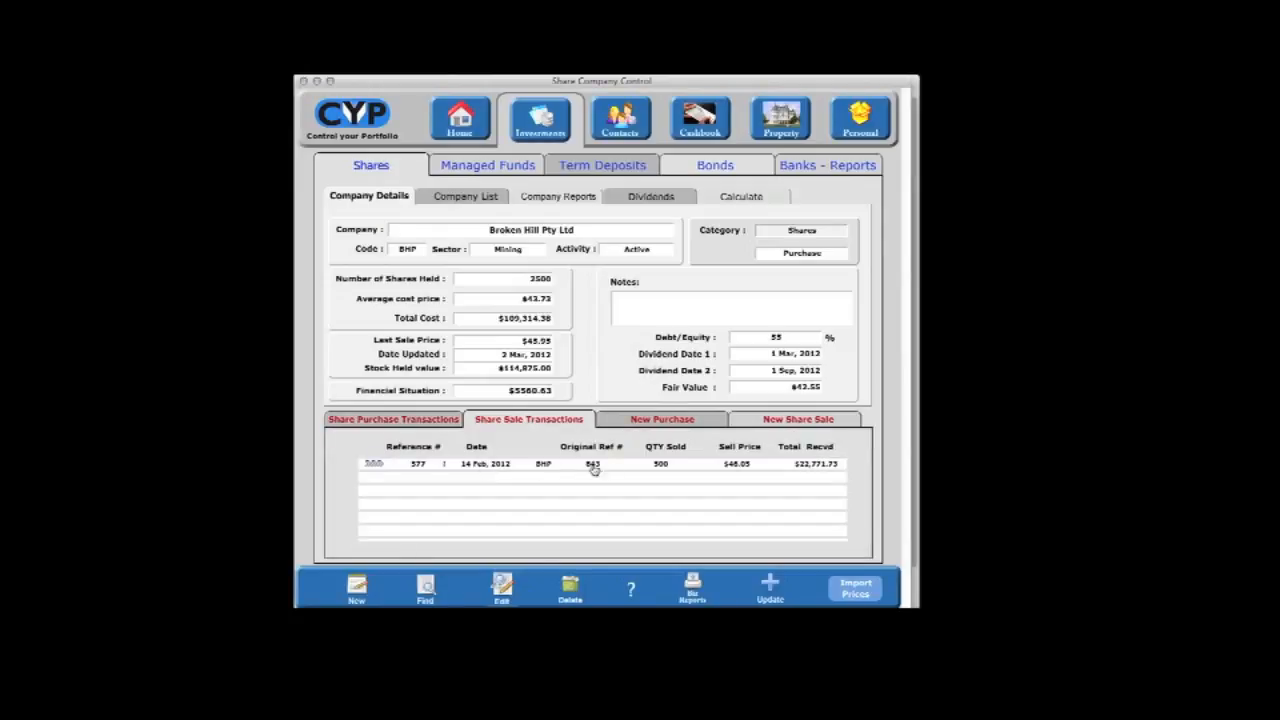
pyautogui.click(425, 421)
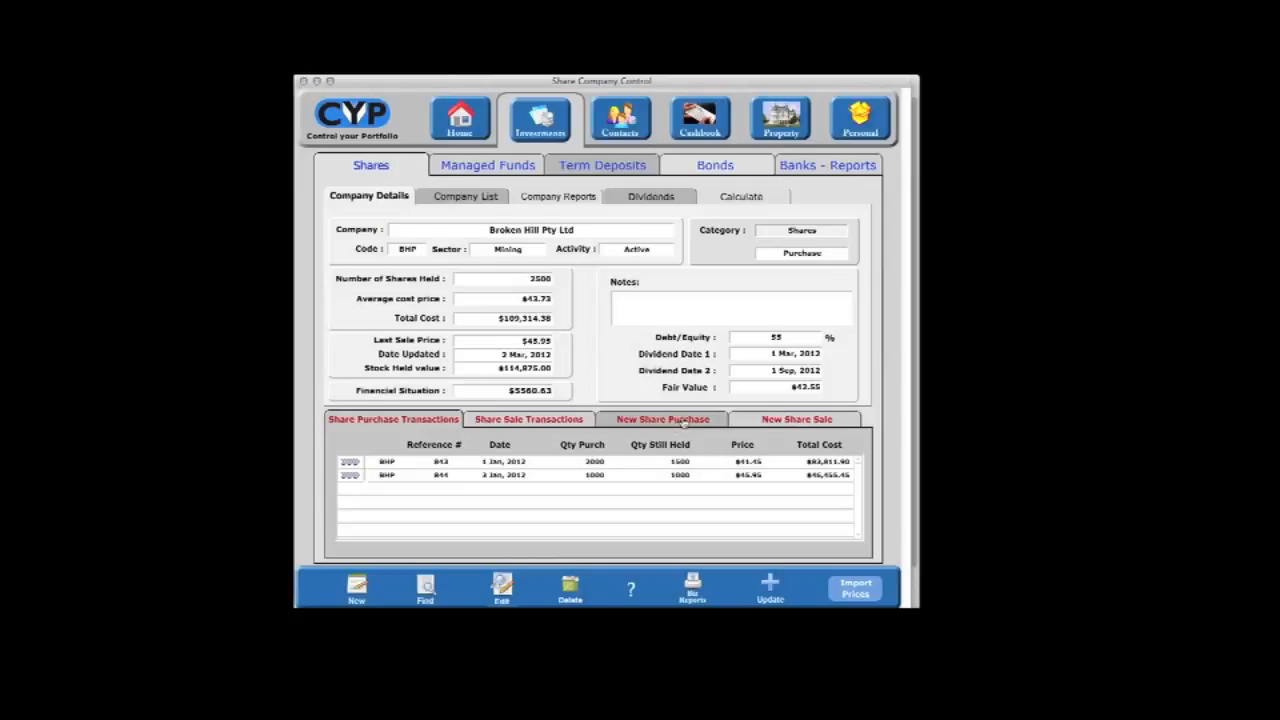
# Step: Start a new share sale record against the 1 Jan, 2012 BHP purchase of 2000 shares
pyautogui.click(797, 421)
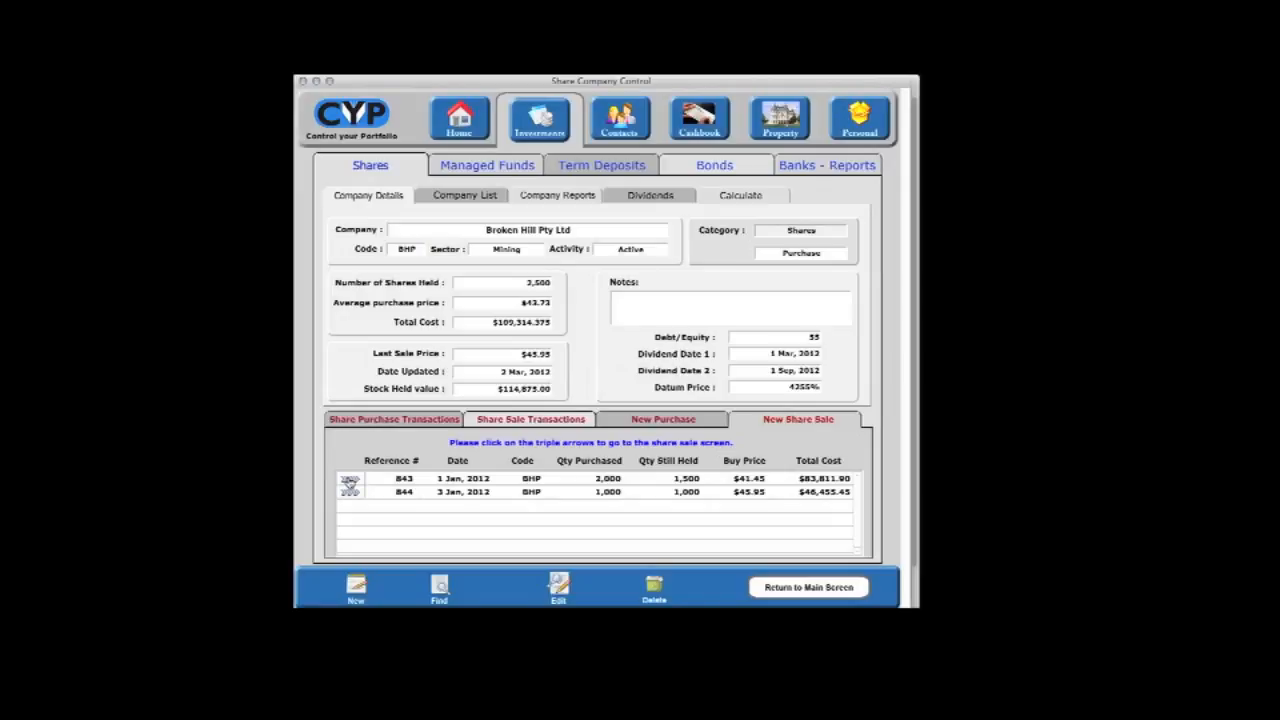
pyautogui.click(349, 481)
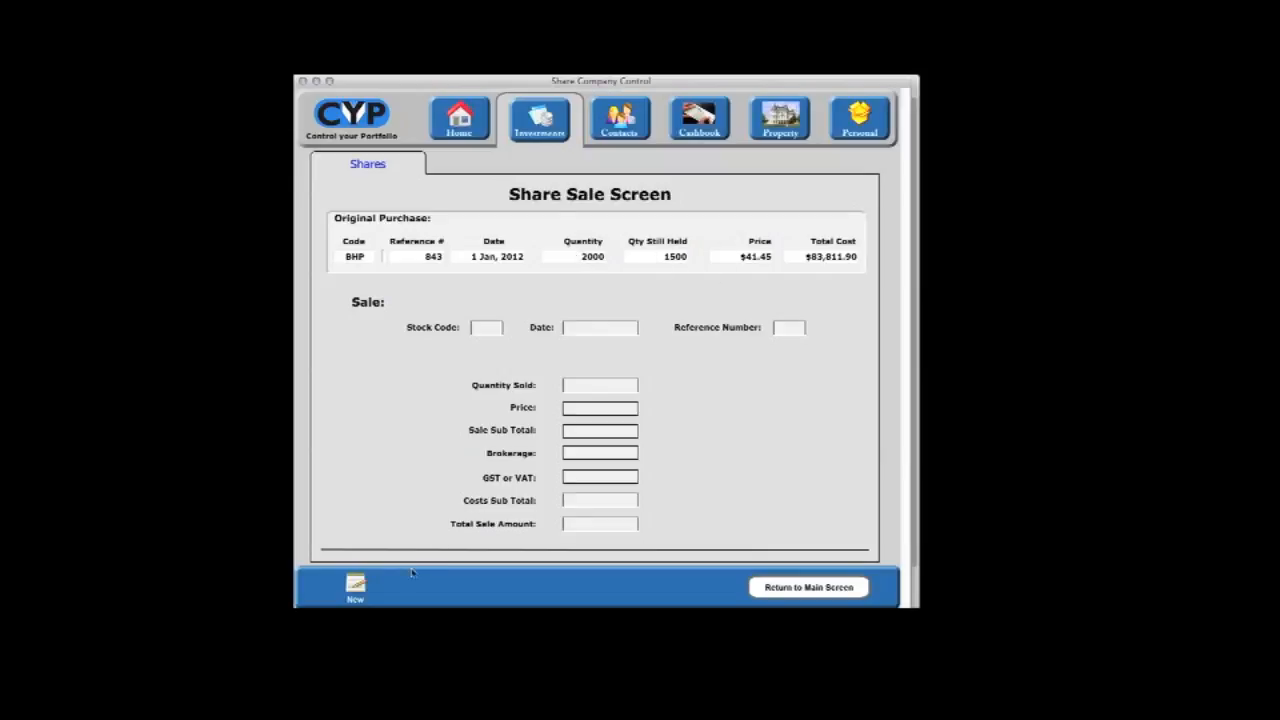
pyautogui.click(356, 585)
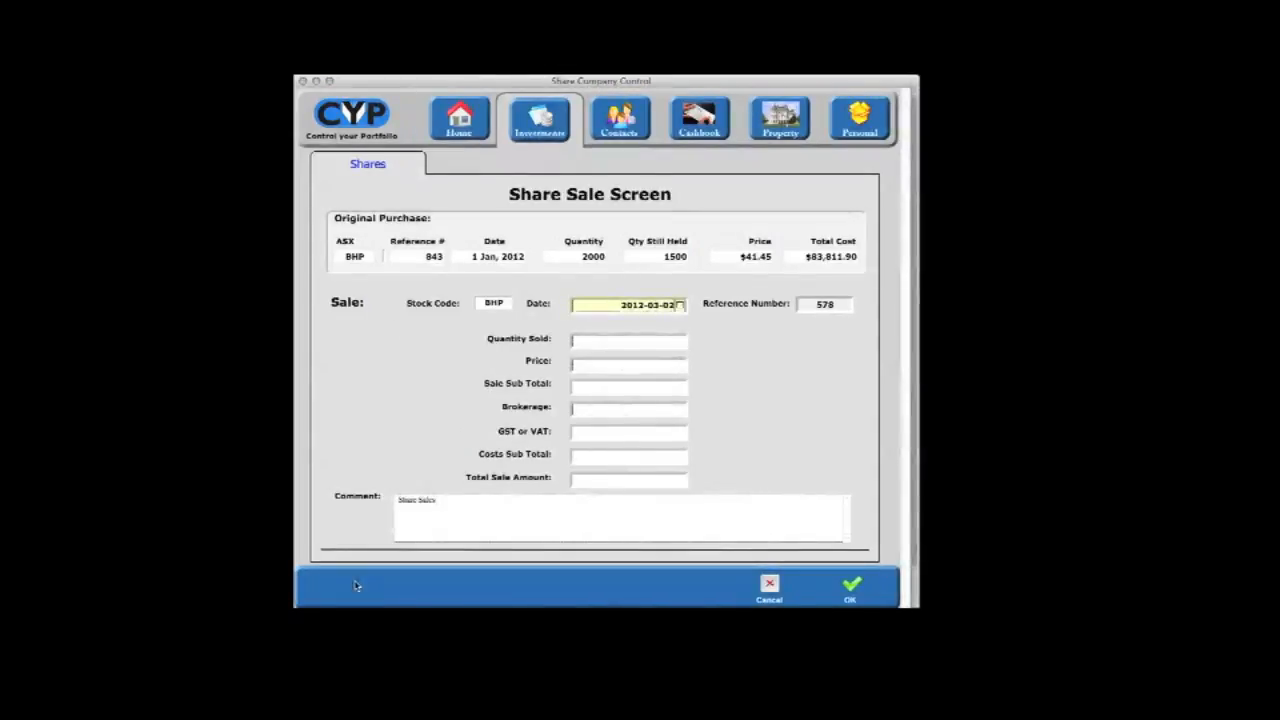
# Step: Replace the default sale date with 6 Feb, 2012
pyautogui.press('BackSpace')
pyautogui.press('BackSpace')
pyautogui.press('BackSpace')
pyautogui.press('BackSpace')
pyautogui.press('BackSpace')
pyautogui.press('BackSpace')
pyautogui.press('BackSpace')
pyautogui.press('BackSpace')
pyautogui.press('BackSpace')
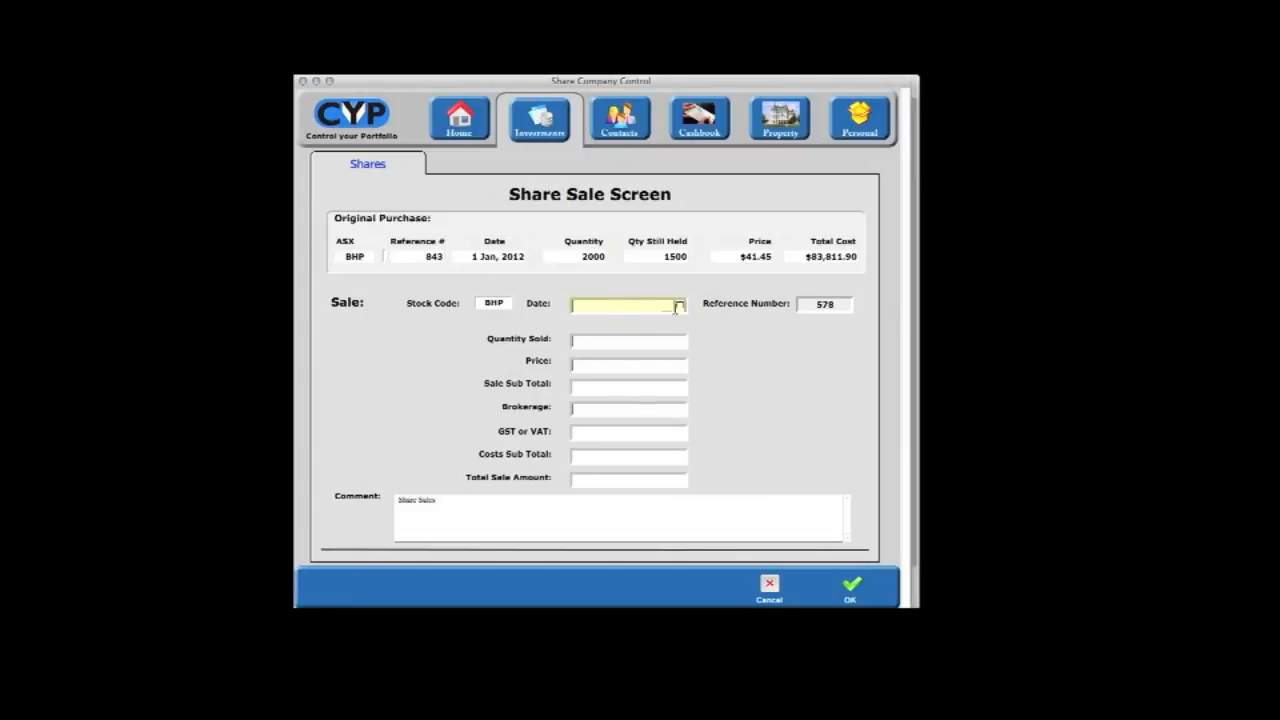
pyautogui.click(679, 306)
pyautogui.click(560, 324)
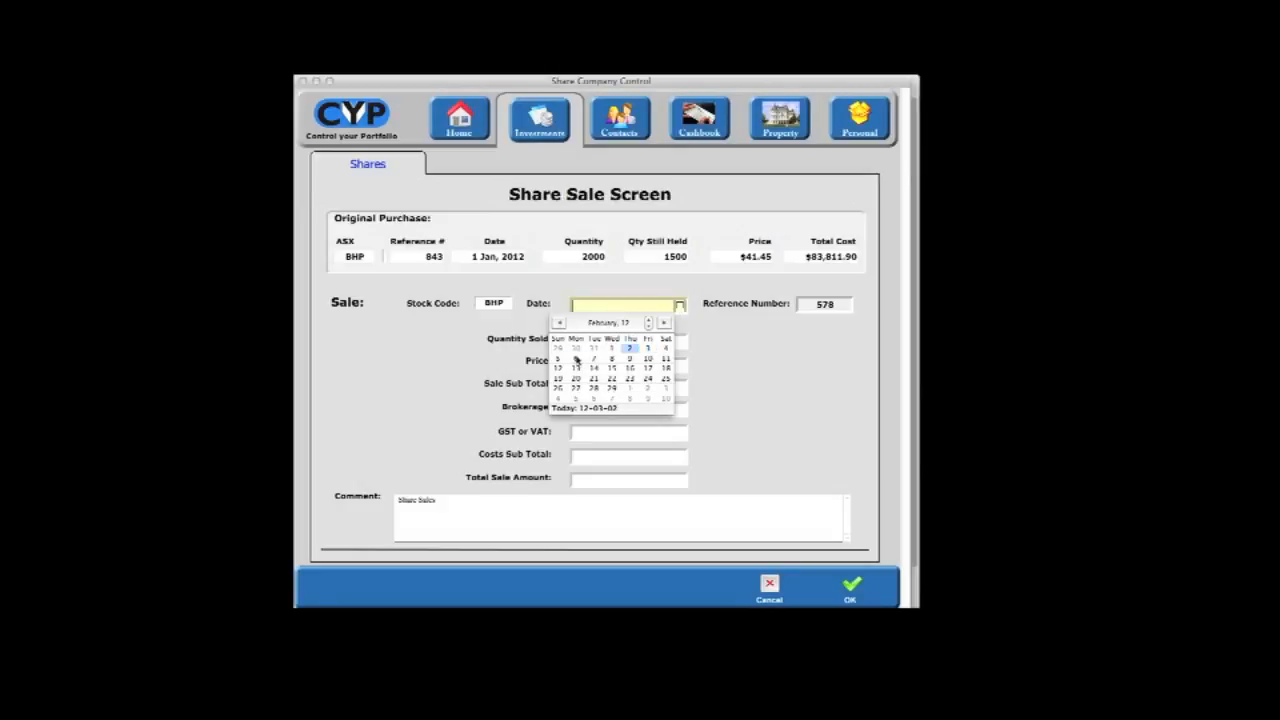
pyautogui.click(577, 360)
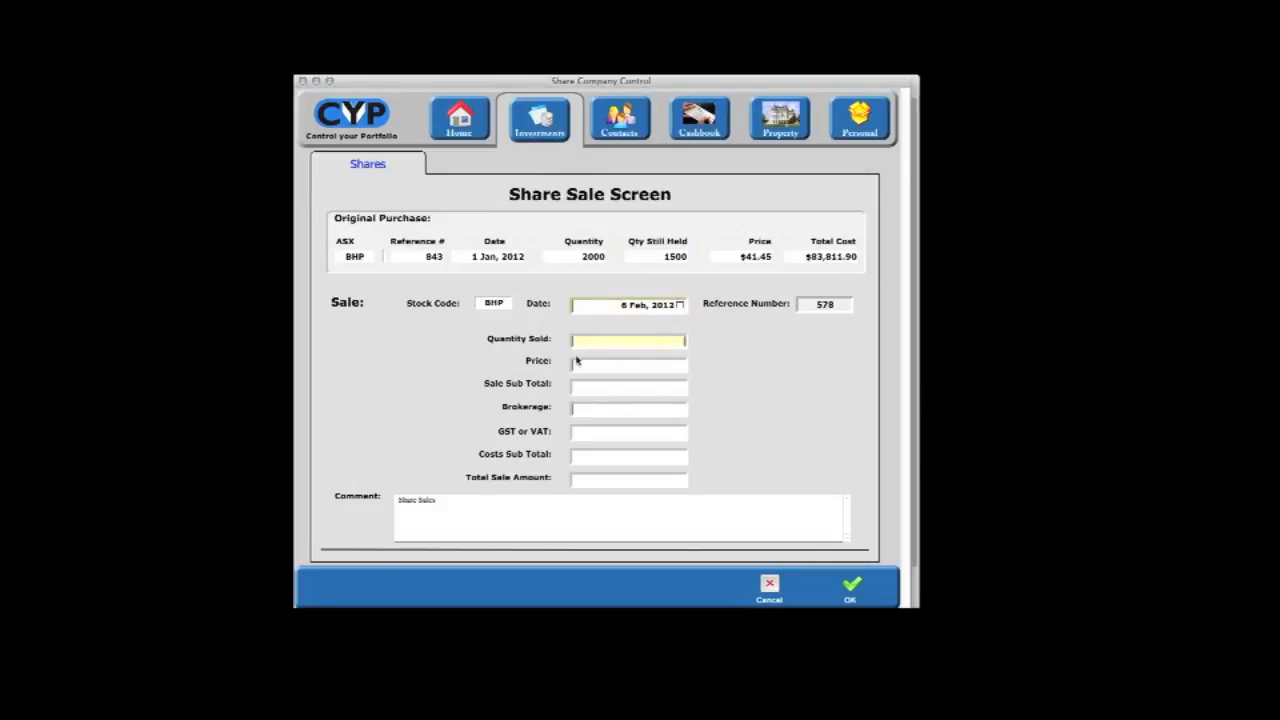
# Step: Enter a quantity sold of 750 at a price of 49.95, keep the calculated brokerage, and save the sale
pyautogui.write('750')
pyautogui.press('Tab')
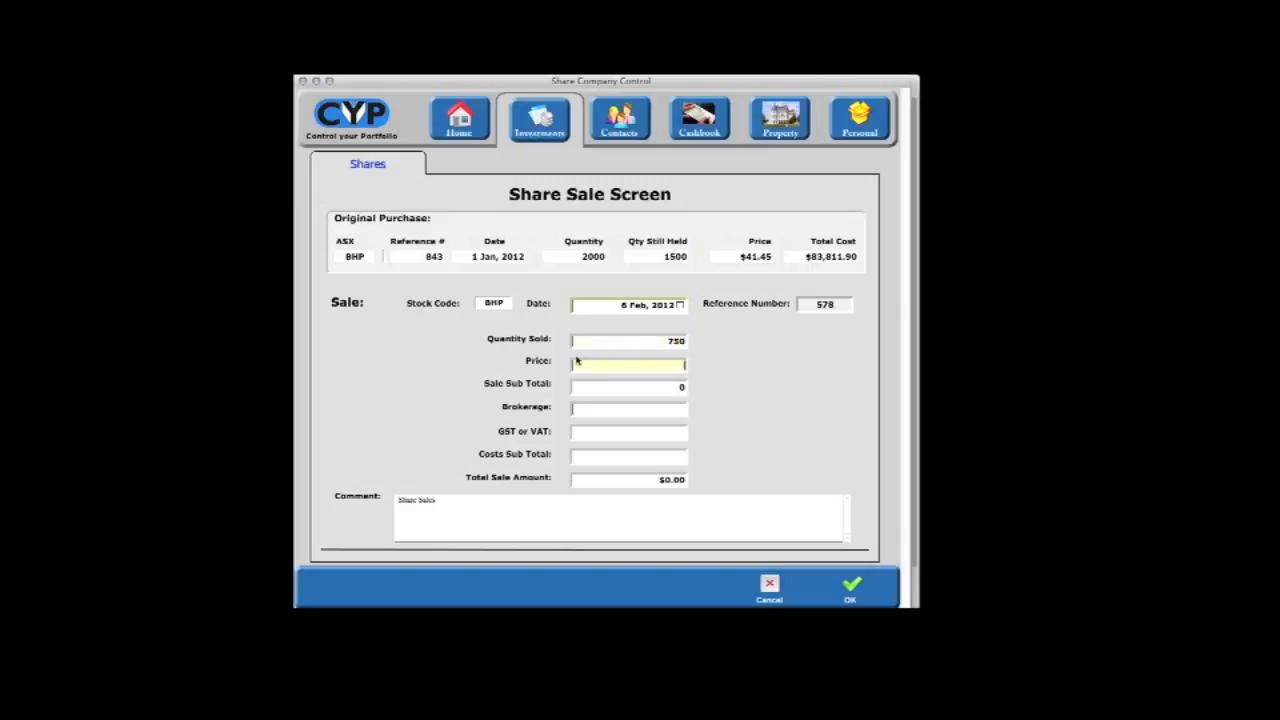
pyautogui.write('49.95')
pyautogui.press('Tab')
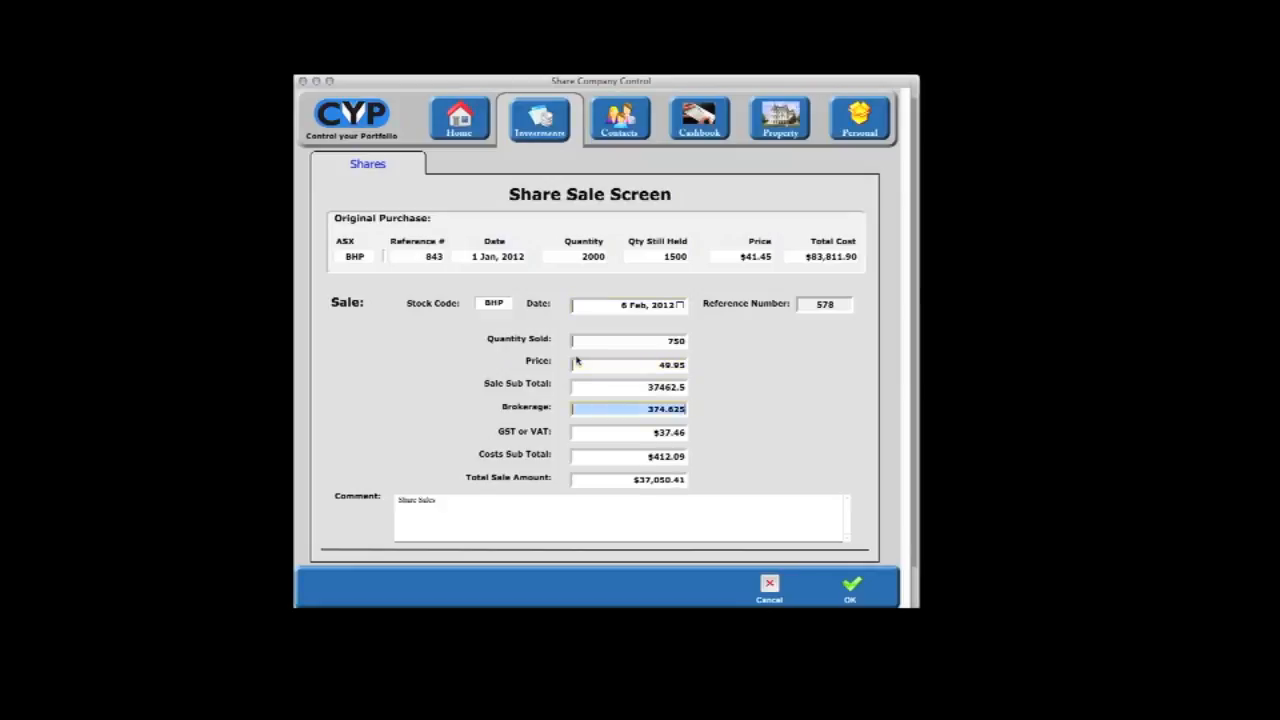
pyautogui.press('Tab')
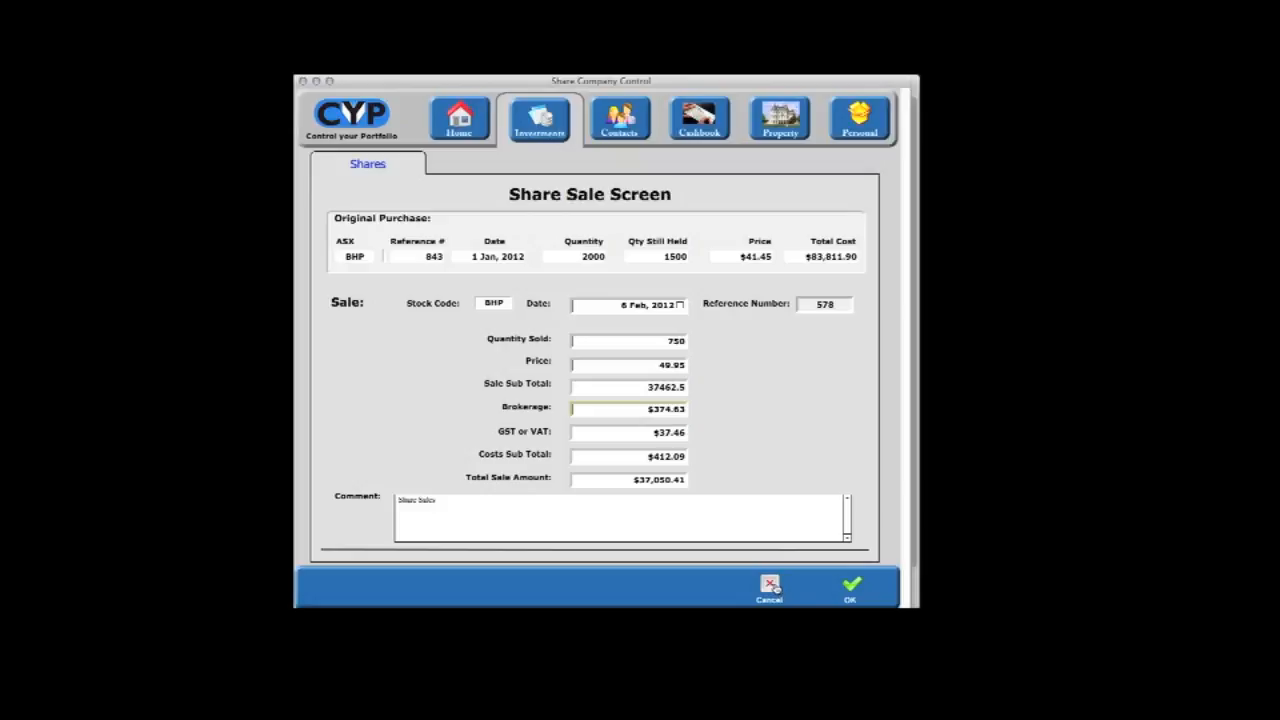
pyautogui.click(851, 588)
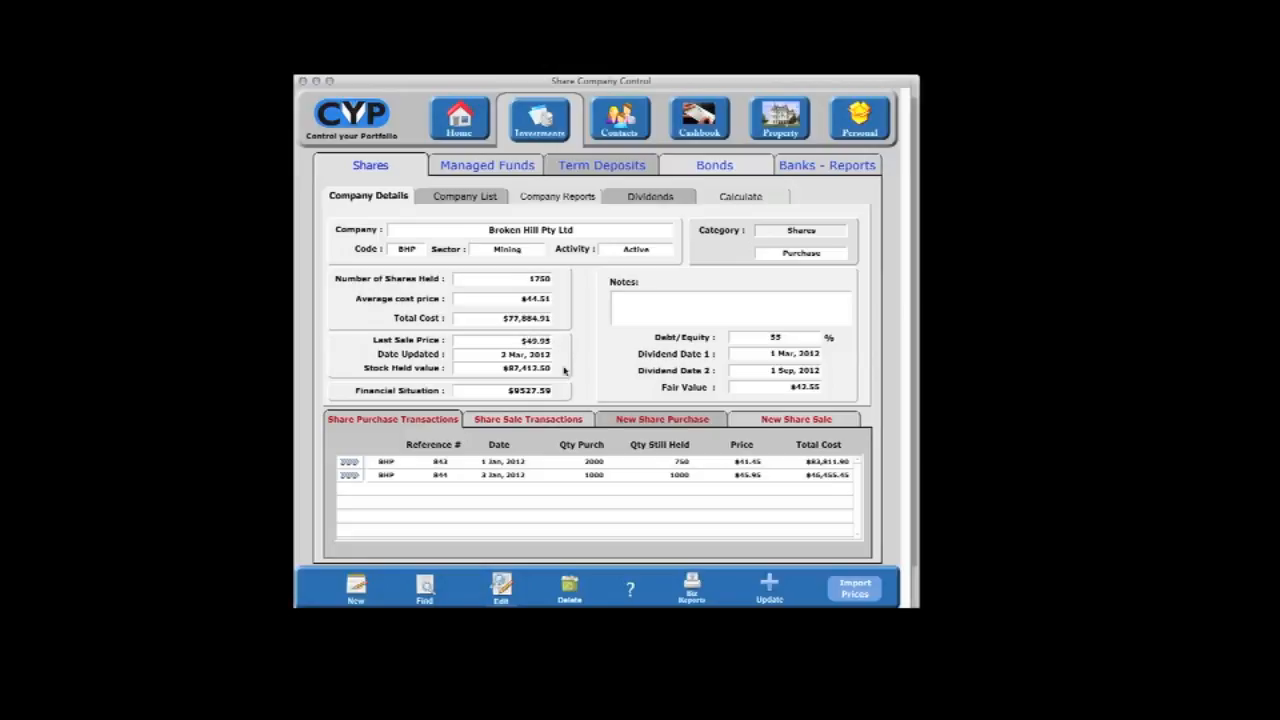
# Step: Check the updated share sale transactions for Broken Hill Pty Ltd and return to the purchase transactions
pyautogui.click(528, 421)
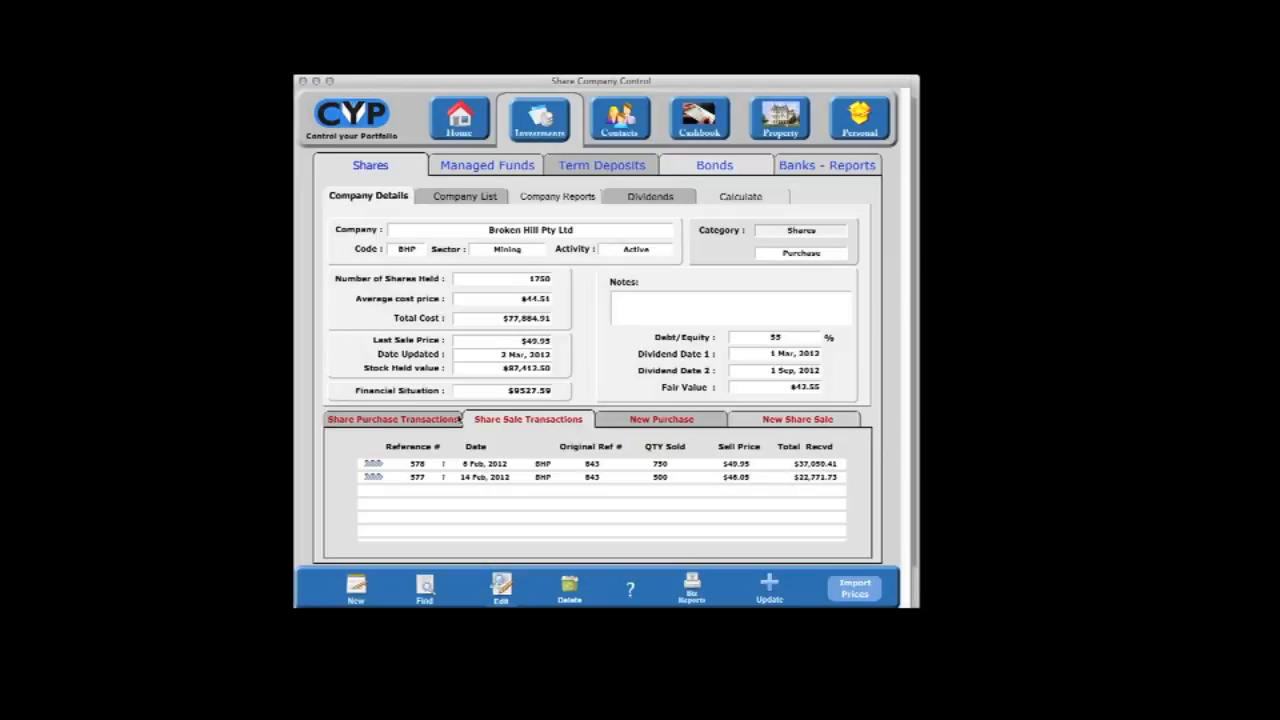
pyautogui.click(418, 420)
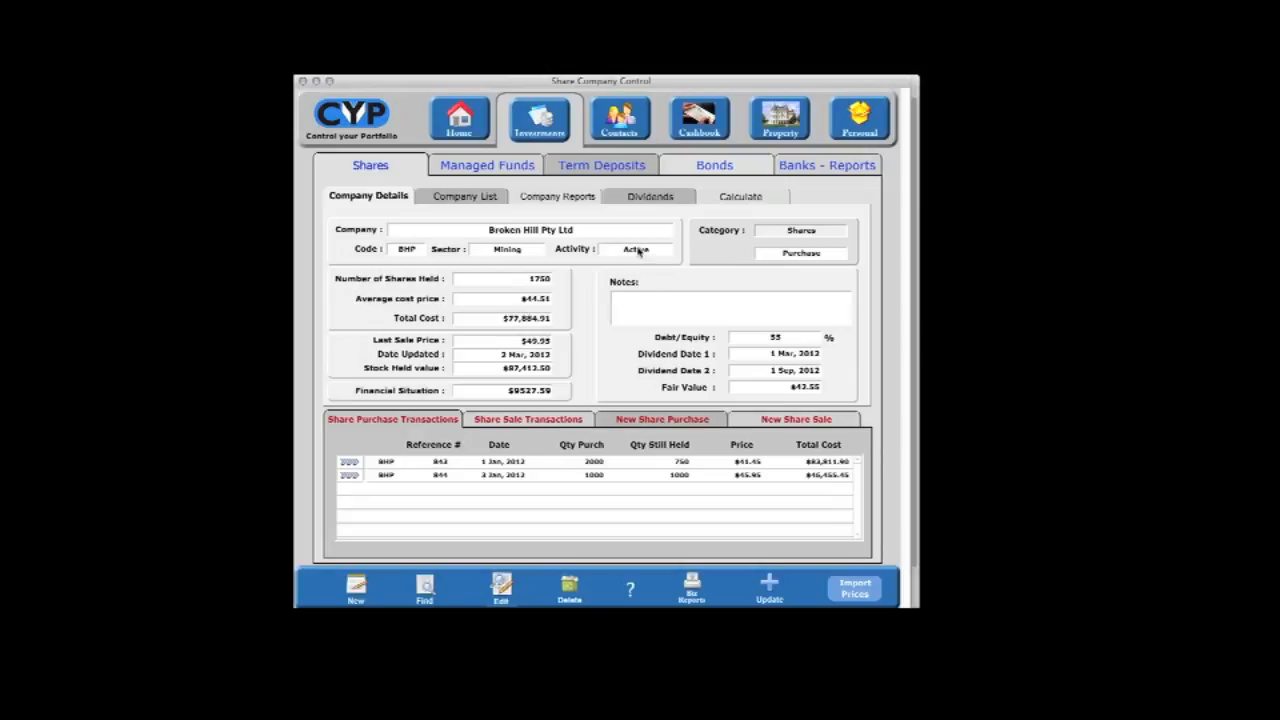
# Step: Try changing Broken Hill Pty Ltd's activity status to Closed, and discard the edit
pyautogui.click(501, 585)
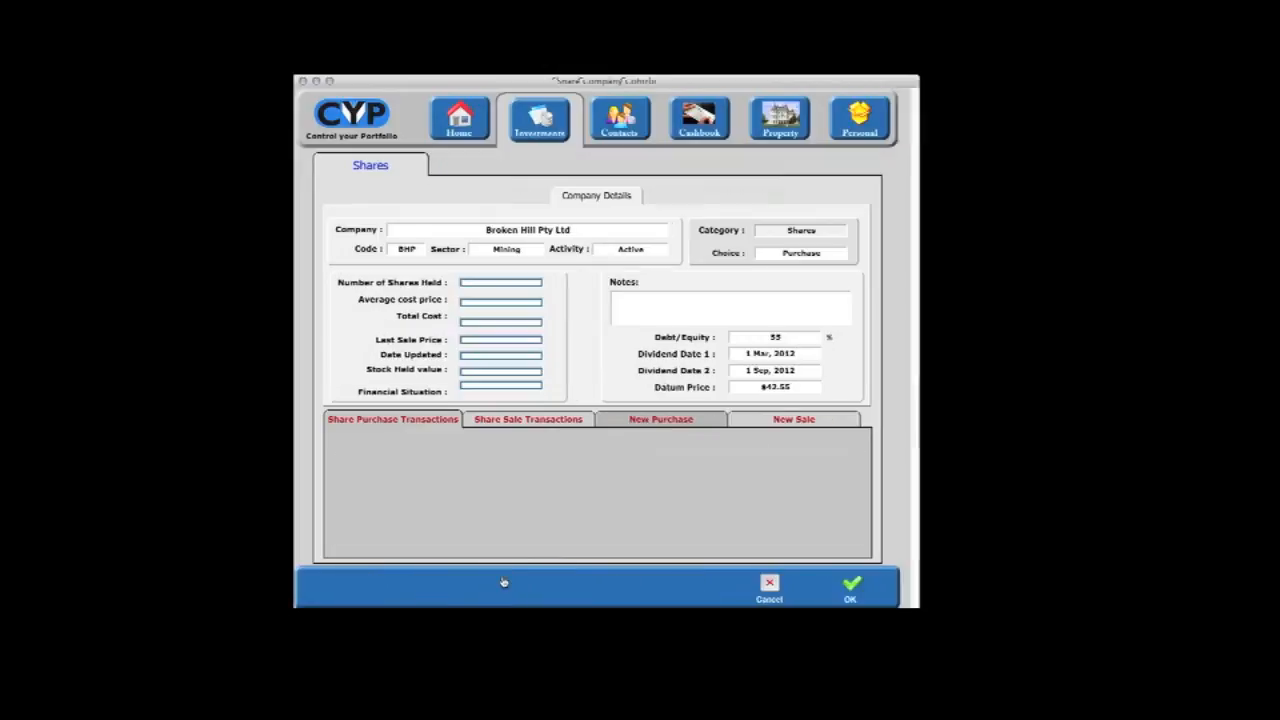
pyautogui.click(658, 252)
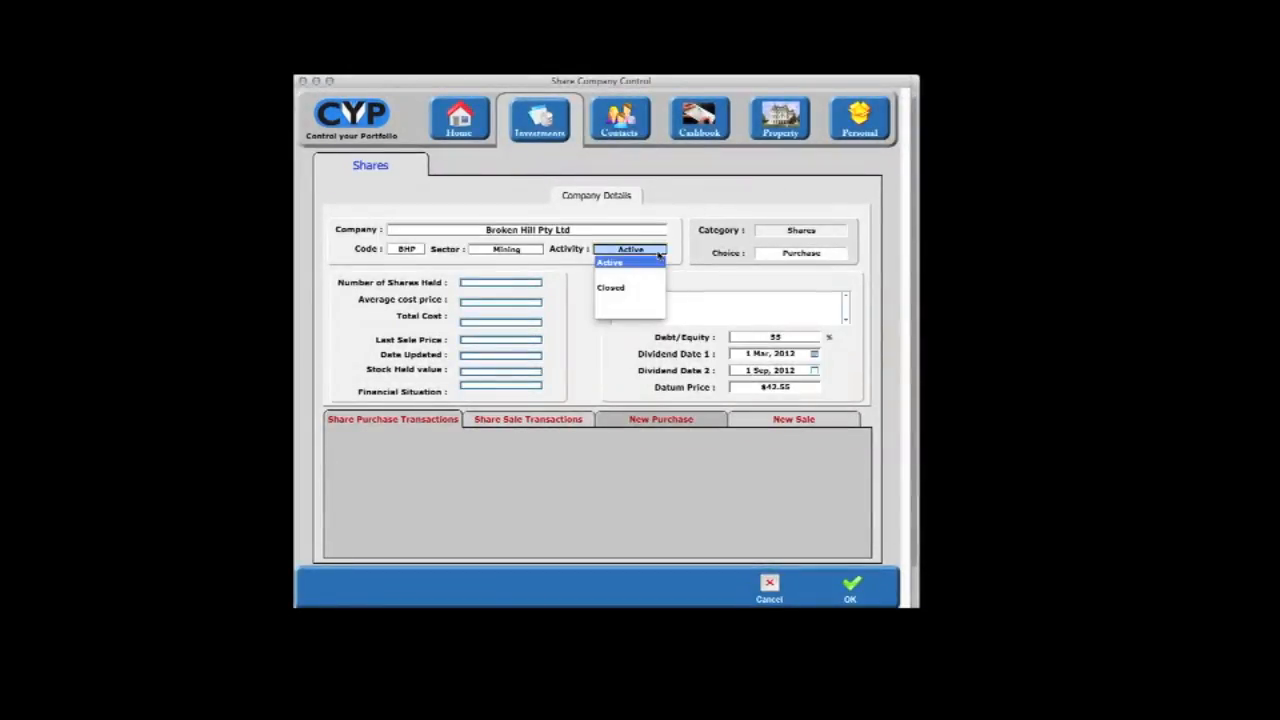
pyautogui.click(634, 288)
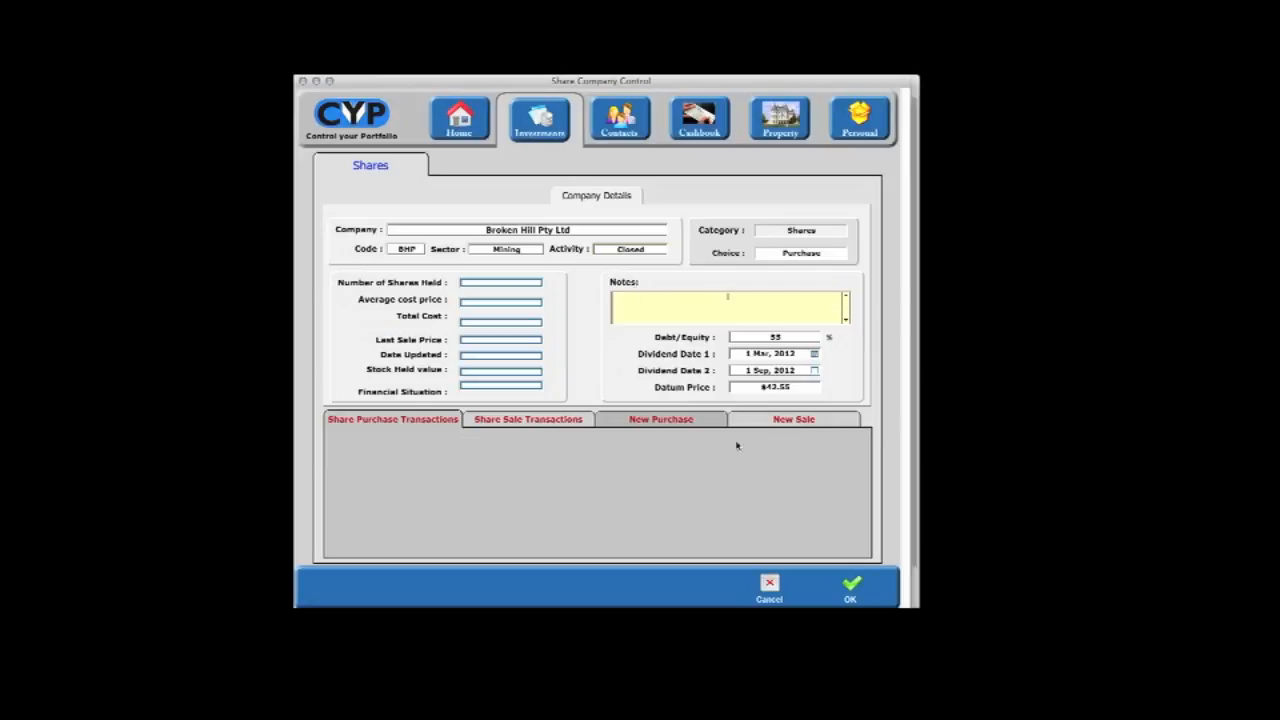
pyautogui.click(770, 585)
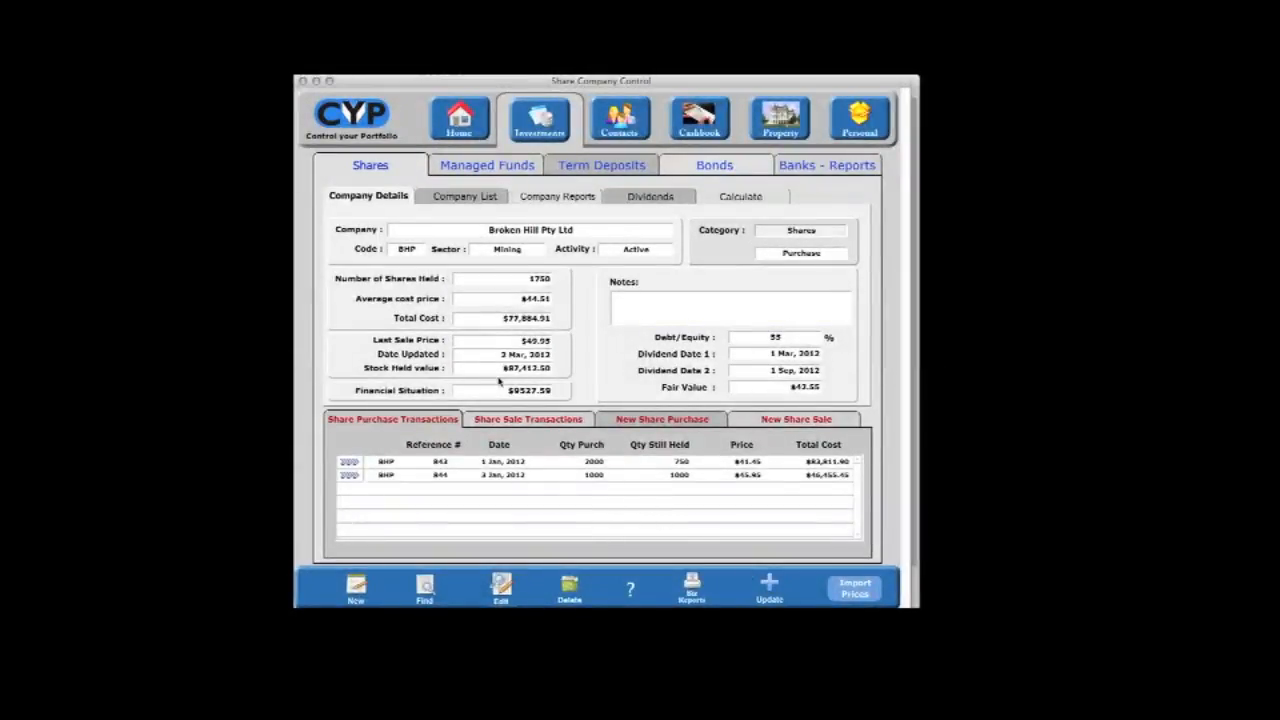
# Step: View the Lloyds Intl record from the list of term deposits and close its window
pyautogui.click(603, 167)
pyautogui.click(500, 195)
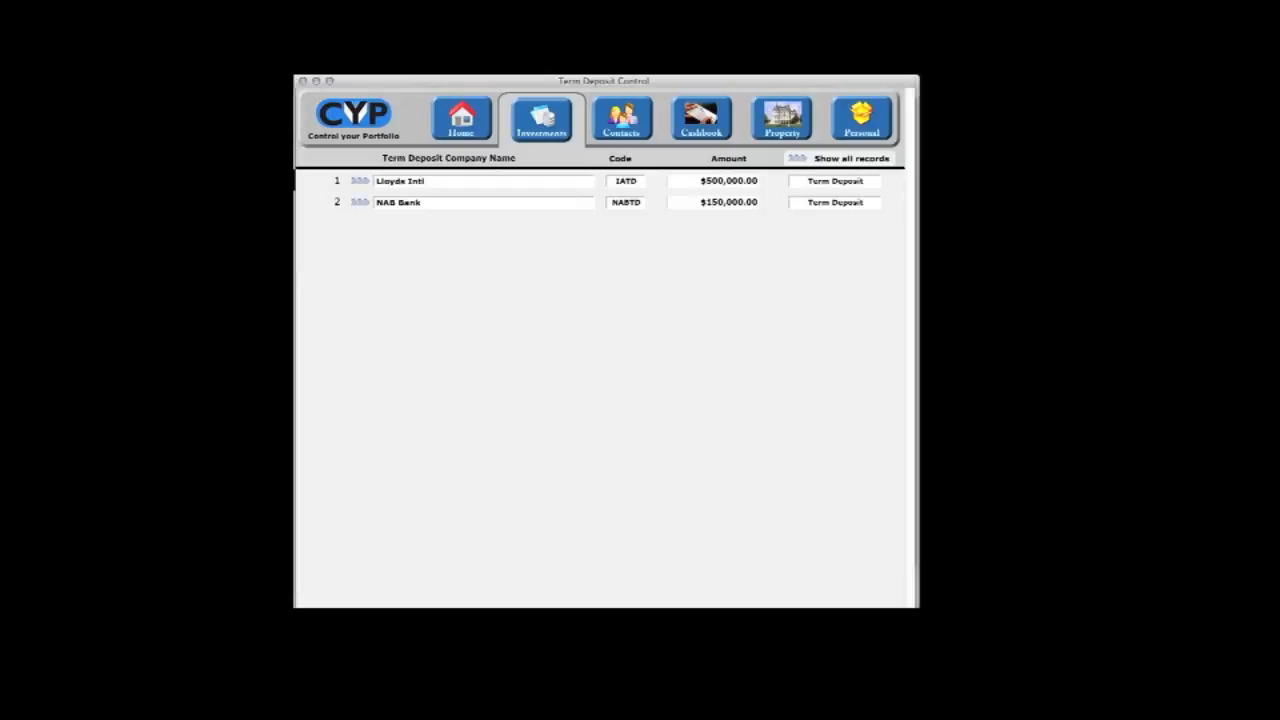
pyautogui.moveTo(914, 662); pyautogui.dragTo(916, 616)
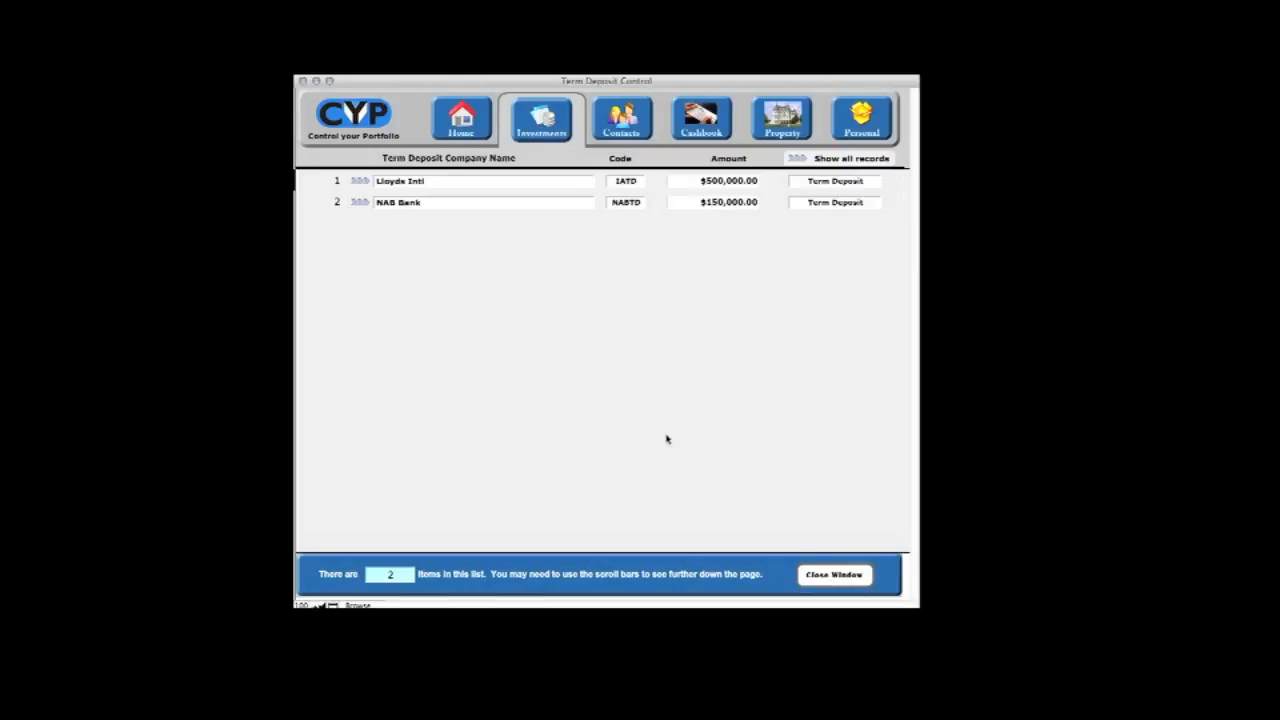
pyautogui.click(360, 184)
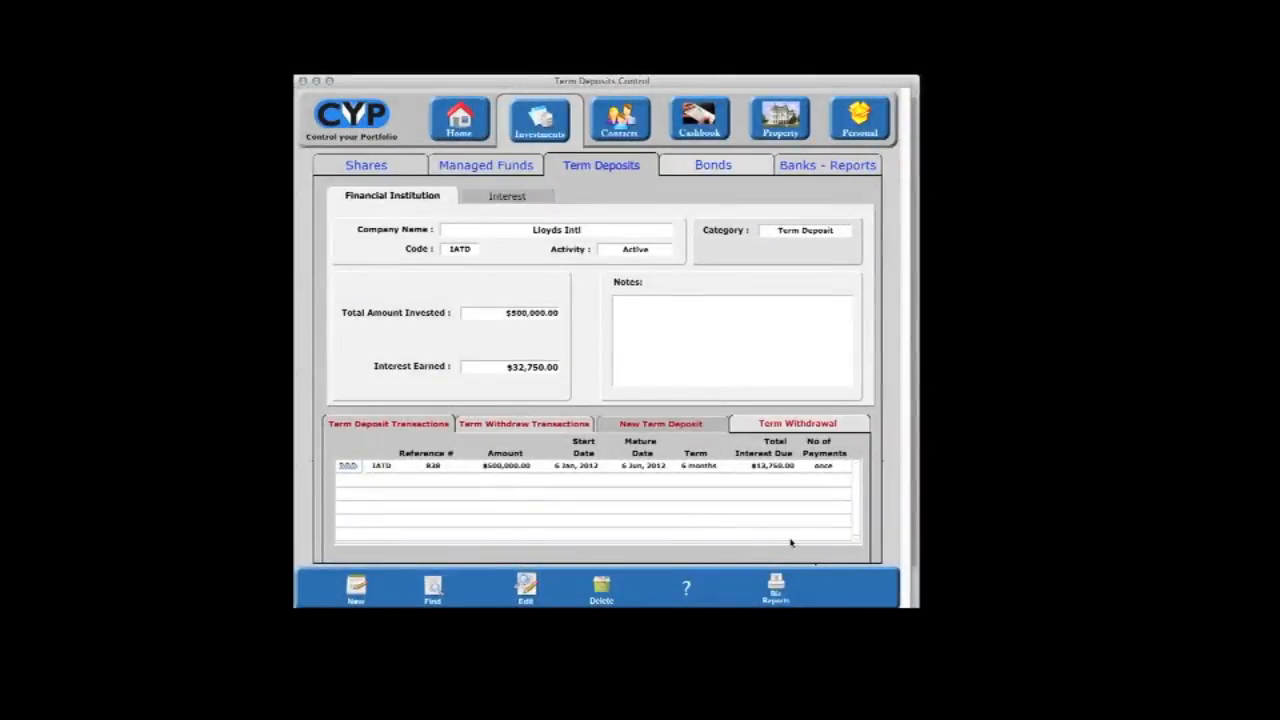
pyautogui.click(303, 82)
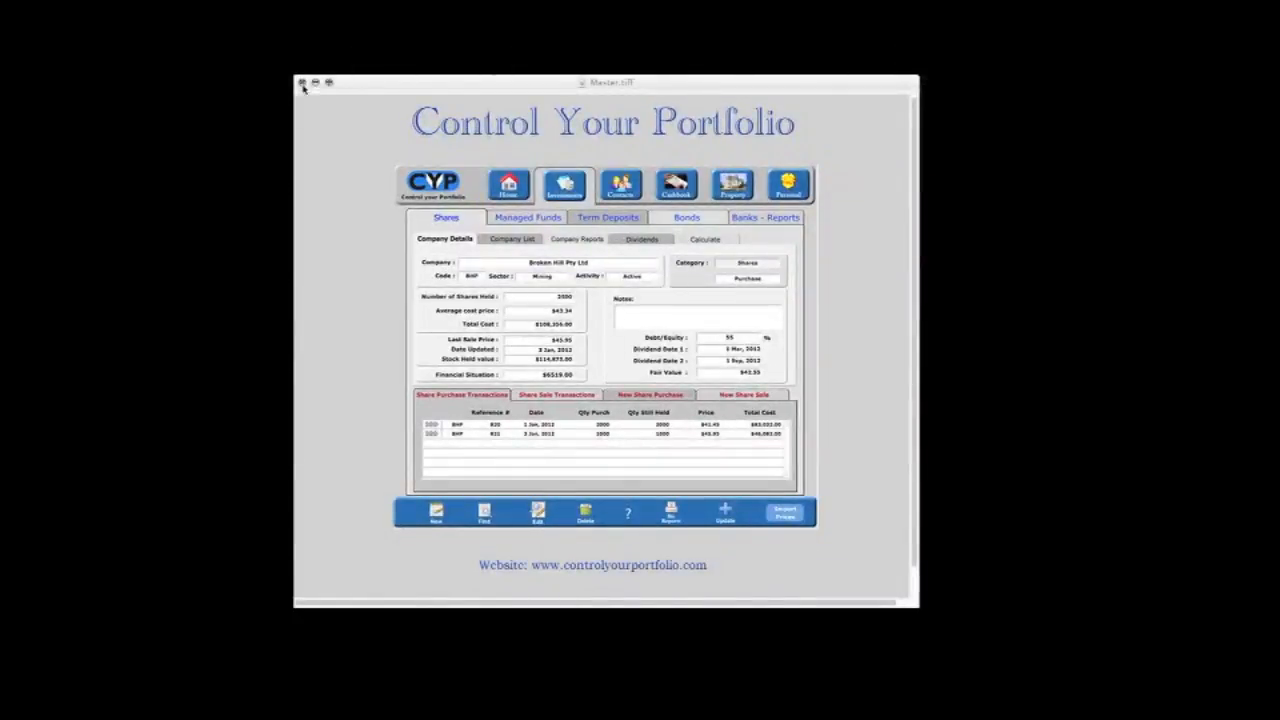